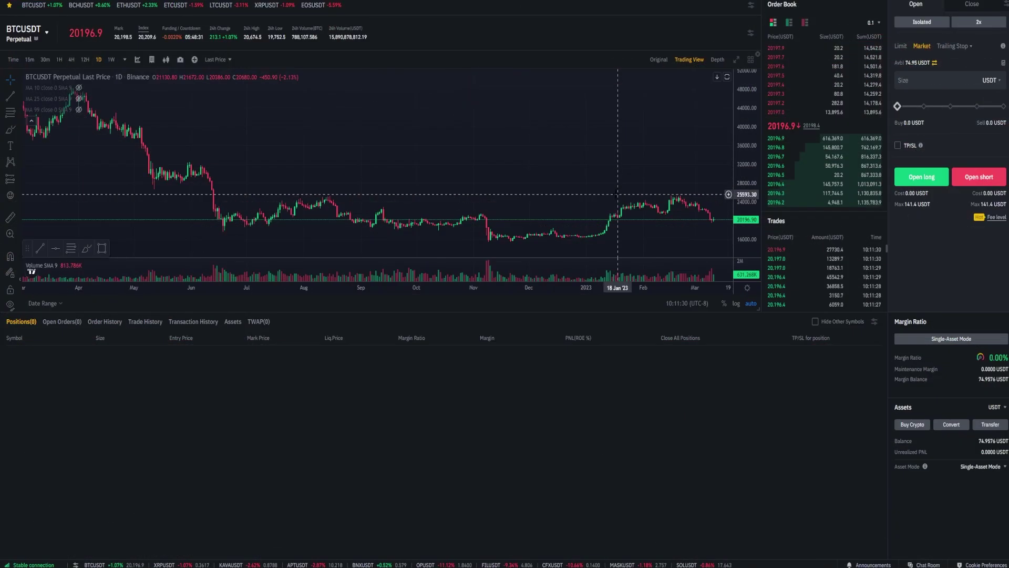
- Buy BTCUSDT at market to open a 2x isolated long worth 60.60 USDT
scroll(372, 157, down, 3)
scroll(468, 201, left, 2)
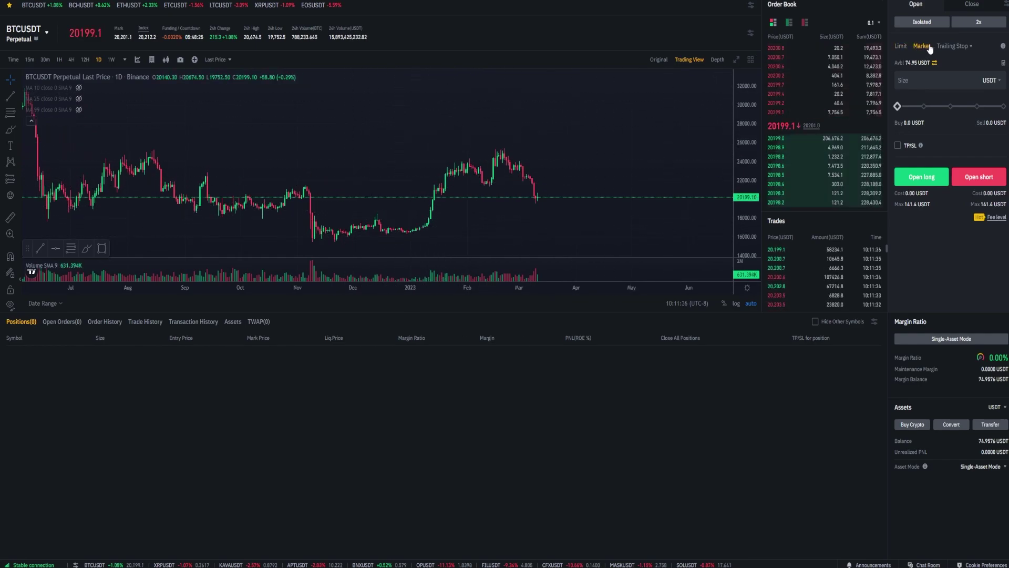
click(927, 177)
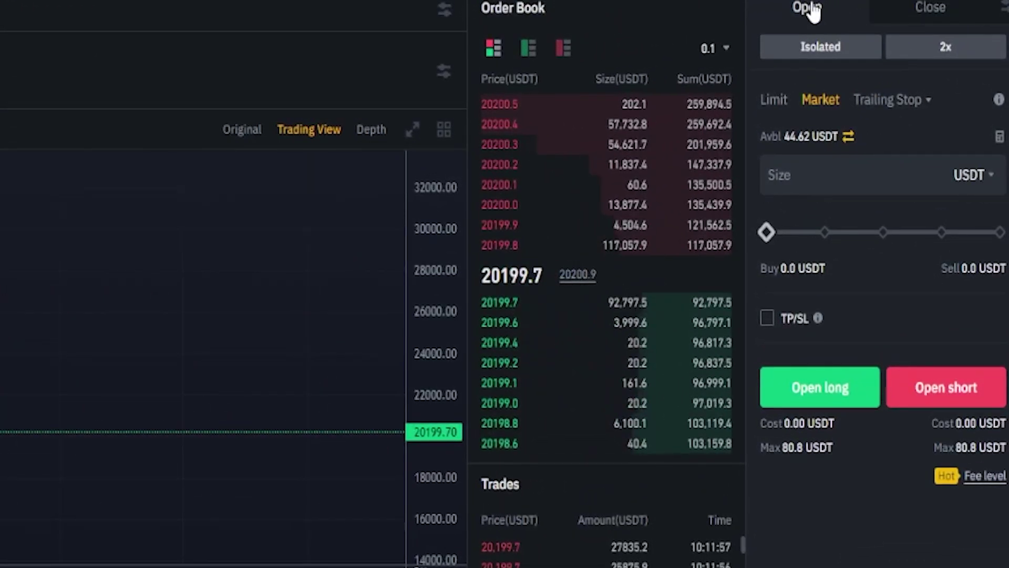
- Start a Trailing Stop close order and set its callback rate, ending at 3%
click(931, 8)
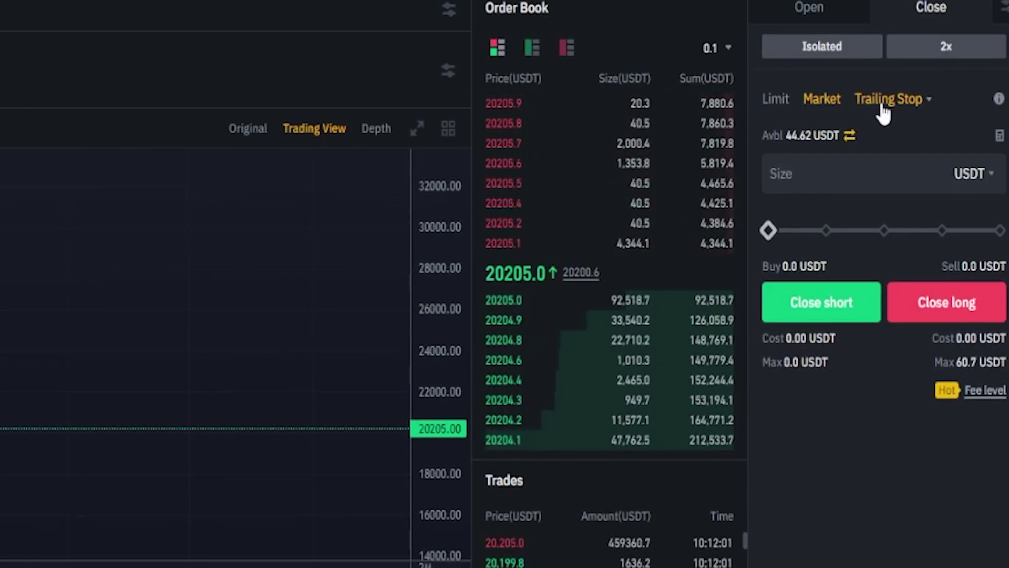
mouse_move(929, 105)
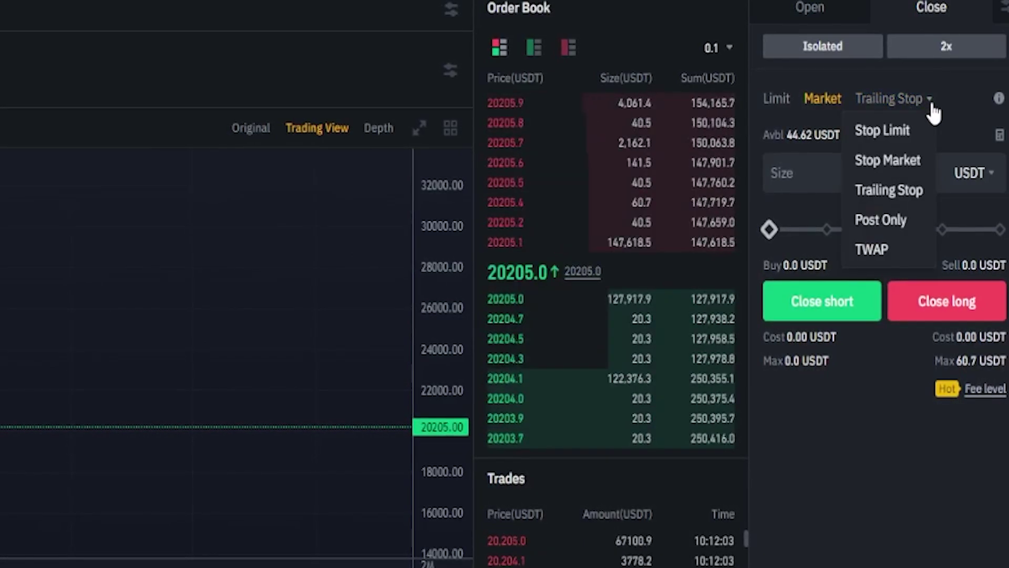
click(901, 190)
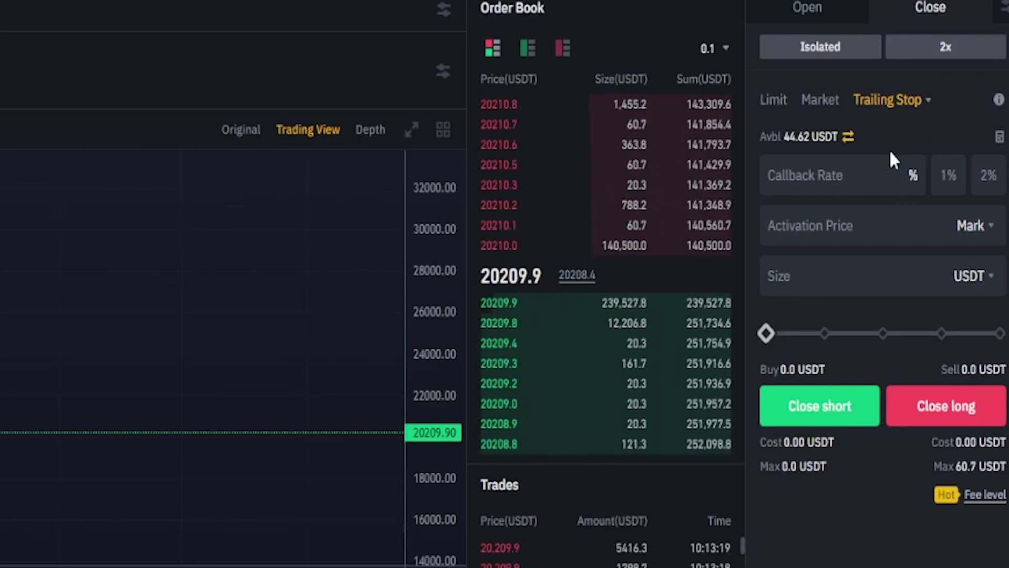
click(941, 179)
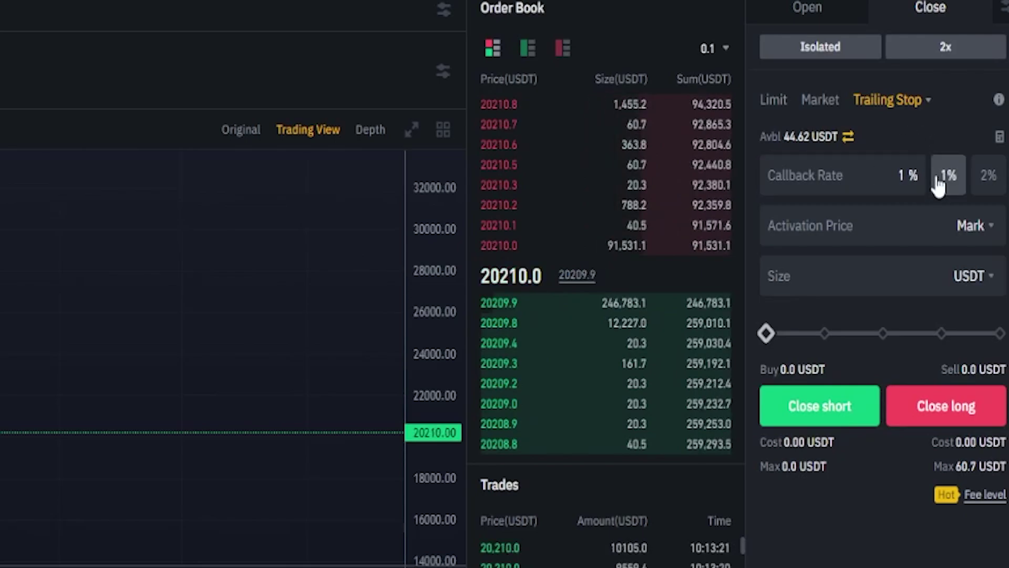
click(988, 179)
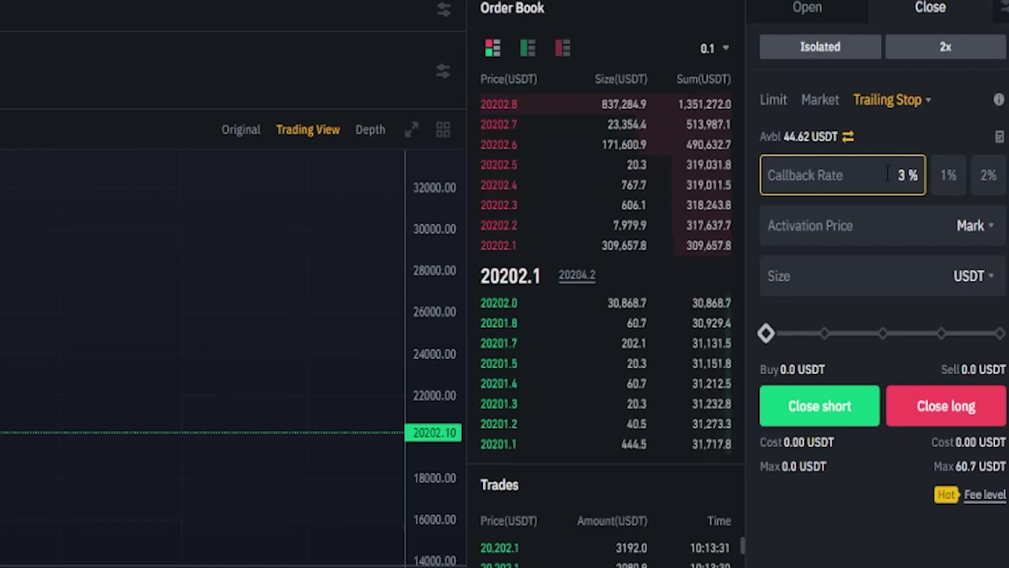
- Focus the Activation Price field and add a horizontal chart line at 20651.22
click(880, 236)
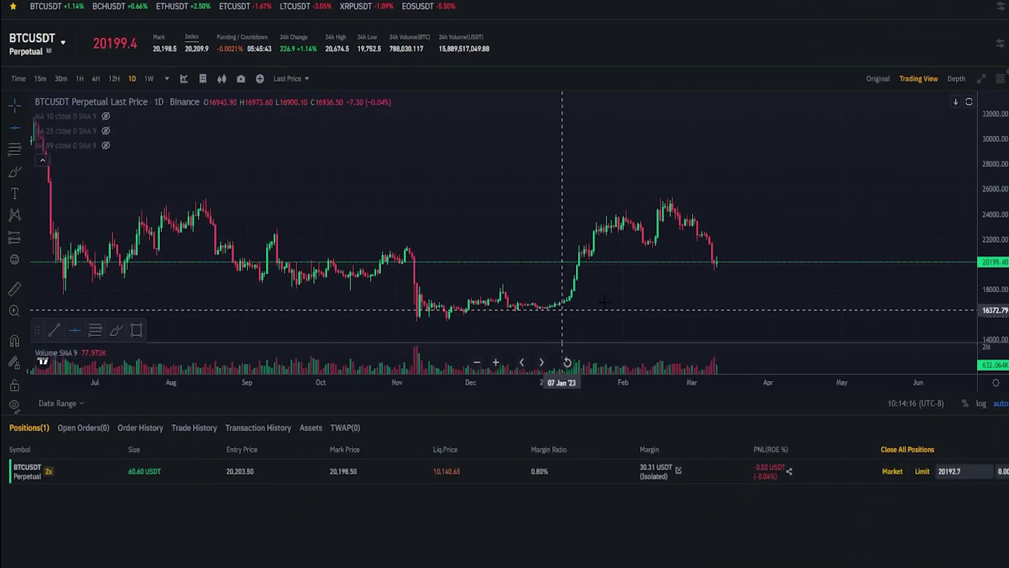
right_click(746, 257)
click(776, 229)
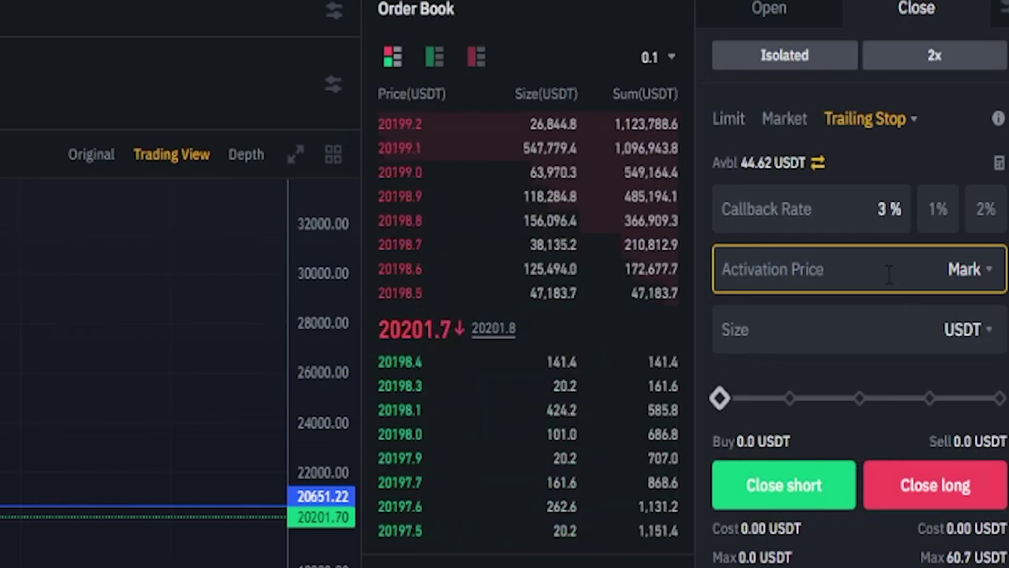
- Submit a trailing-stop Close long for 100% of the position, activating at 20651
text(20651)
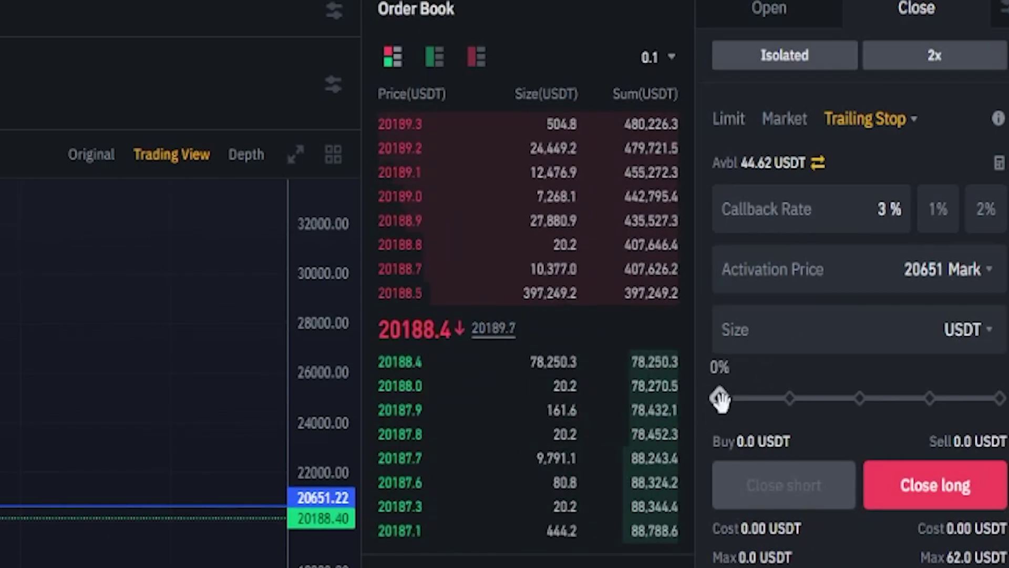
click(1000, 403)
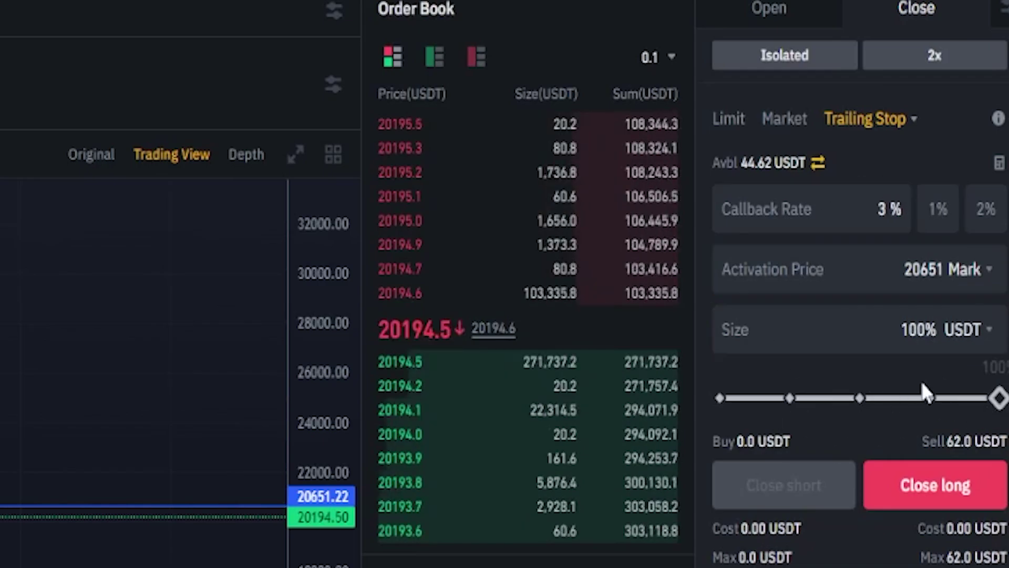
click(917, 485)
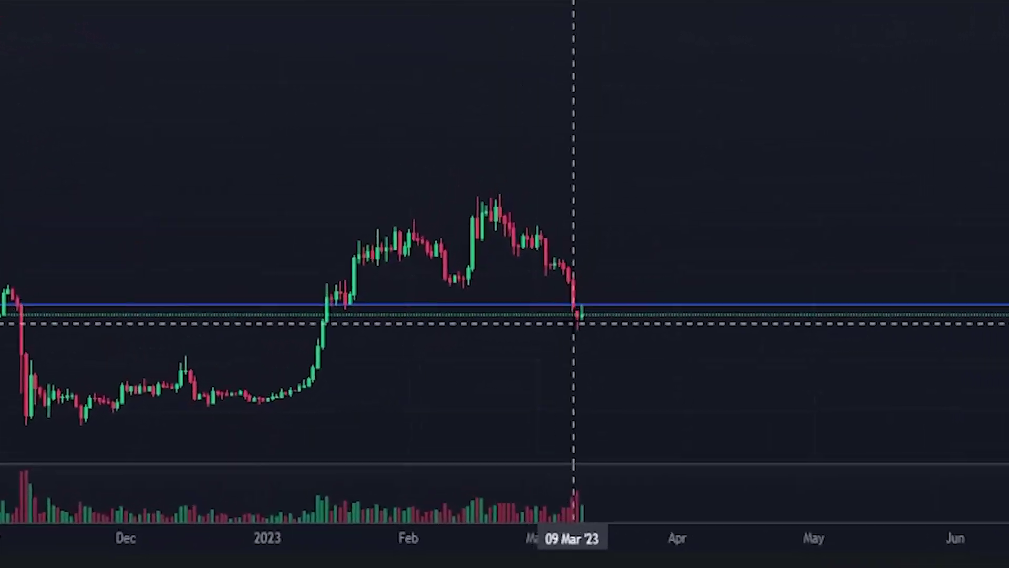
- Sketch rising curves from the latest candle, undo them, then draw a falling price curve
mouse_move(595, 315)
mouse_down()
mouse_move(612, 289)
mouse_move(591, 287)
mouse_move(581, 302)
mouse_move(626, 295)
mouse_move(586, 297)
mouse_up()
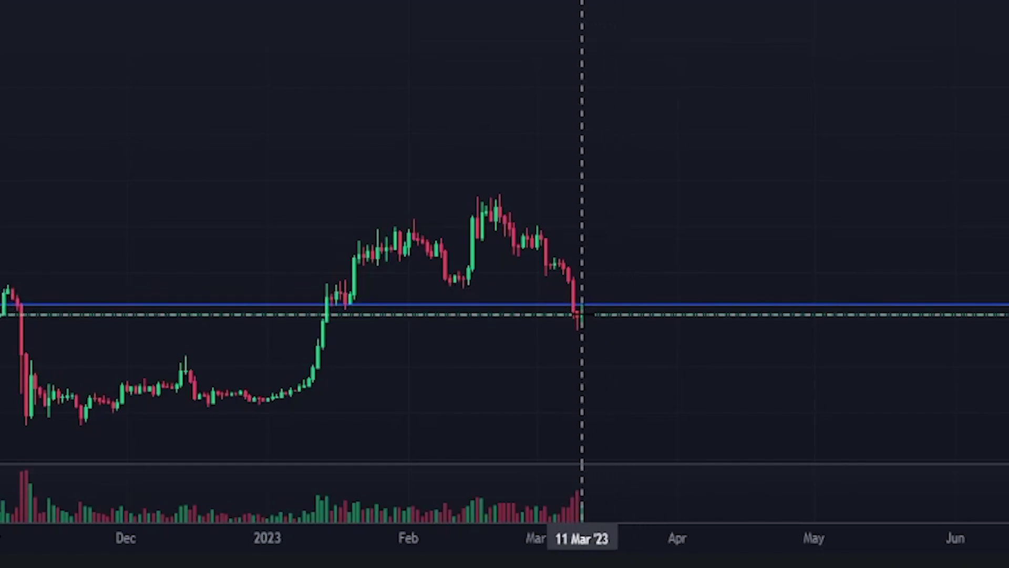
mouse_move(582, 314)
mouse_down()
mouse_move(617, 292)
mouse_move(642, 238)
mouse_up()
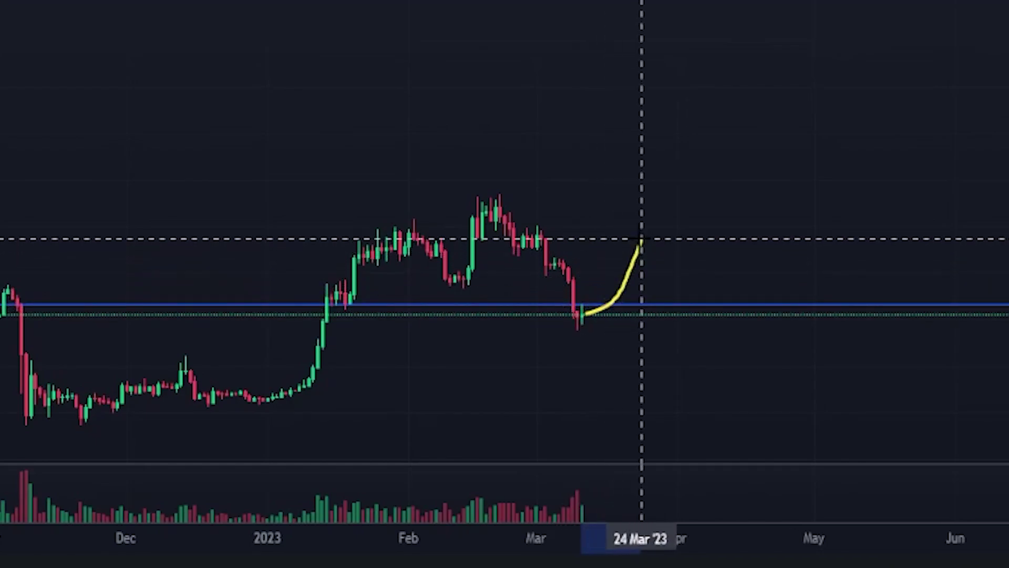
mouse_move(595, 335)
mouse_down()
mouse_move(620, 327)
mouse_move(649, 272)
mouse_up()
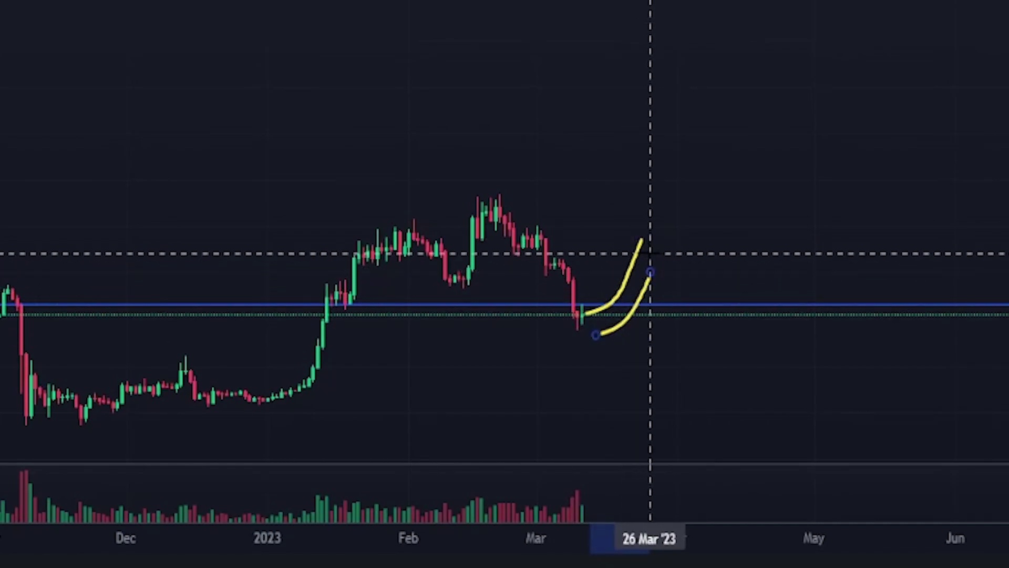
mouse_move(641, 242)
mouse_down()
mouse_move(646, 304)
mouse_move(647, 275)
mouse_move(626, 291)
mouse_move(660, 295)
mouse_move(653, 283)
mouse_up()
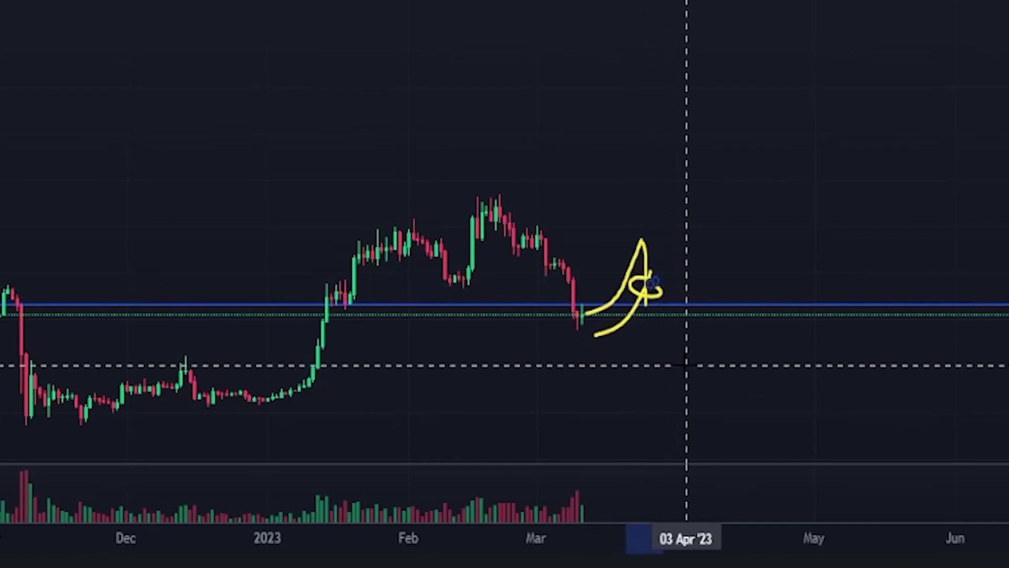
key(ctrl+z)
key(ctrl+z)
key(ctrl+z)
key(ctrl+z)
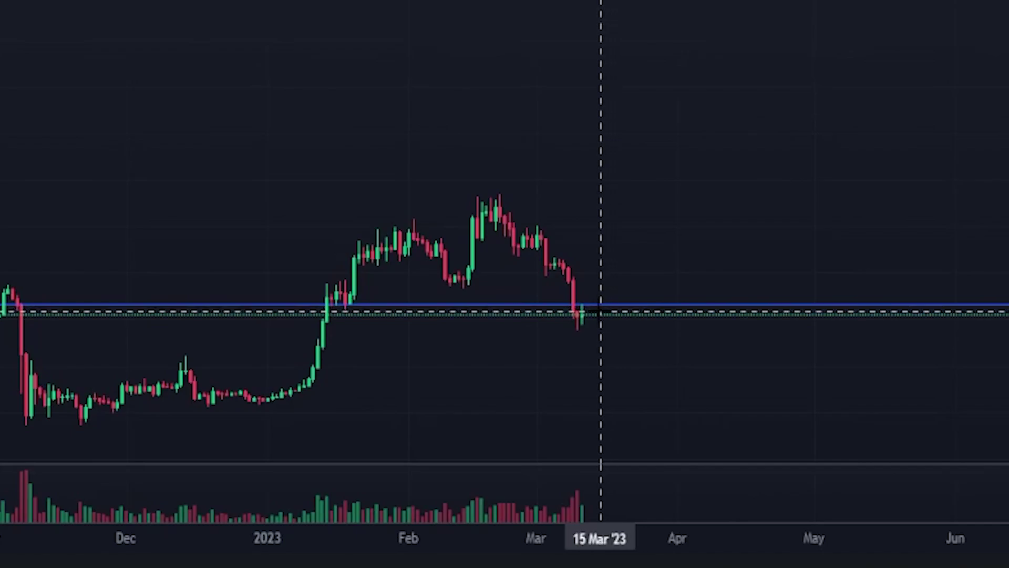
mouse_move(582, 315)
mouse_down()
mouse_move(626, 332)
mouse_move(637, 400)
mouse_up()
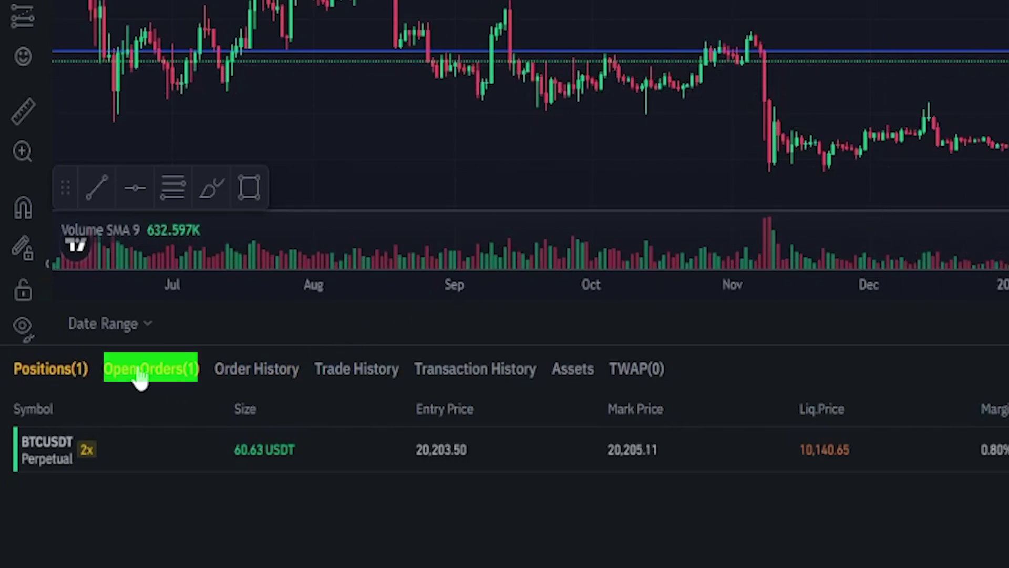
- Cancel the Trailing Stop order listed under Open Orders
click(140, 371)
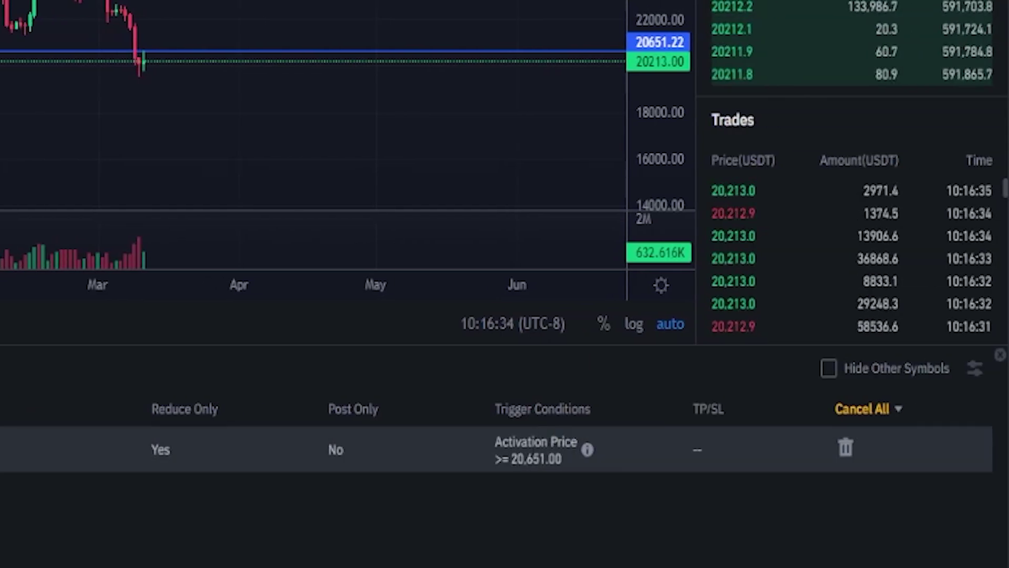
click(846, 448)
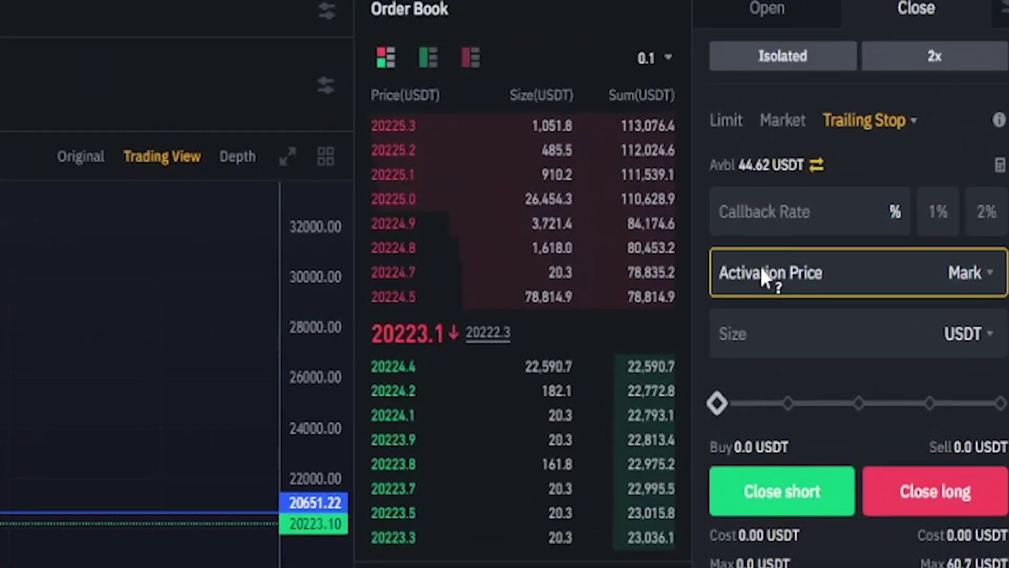
- Try the Last price activation trigger, then switch it back to Mark price
mouse_move(761, 266)
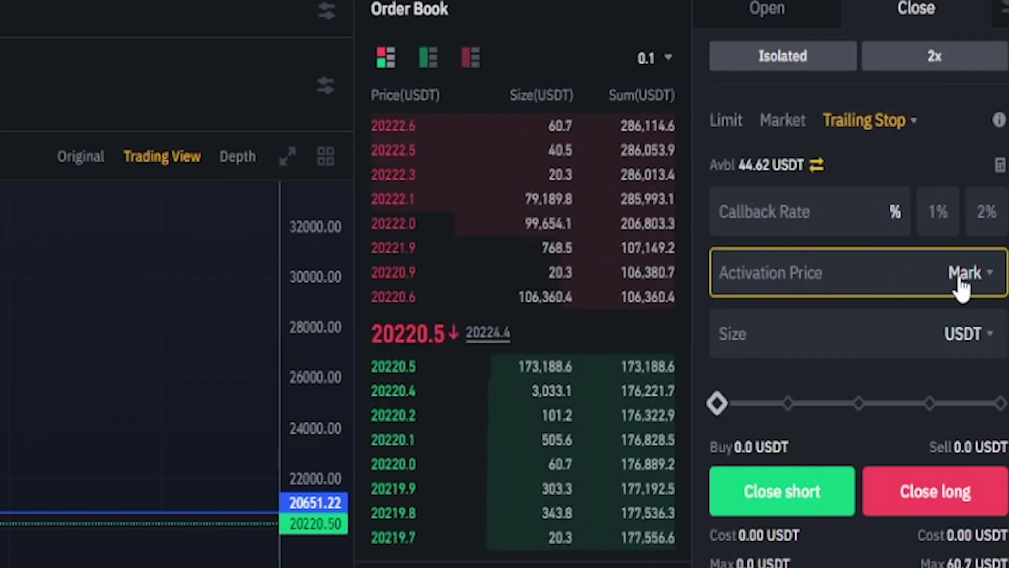
click(959, 279)
click(977, 348)
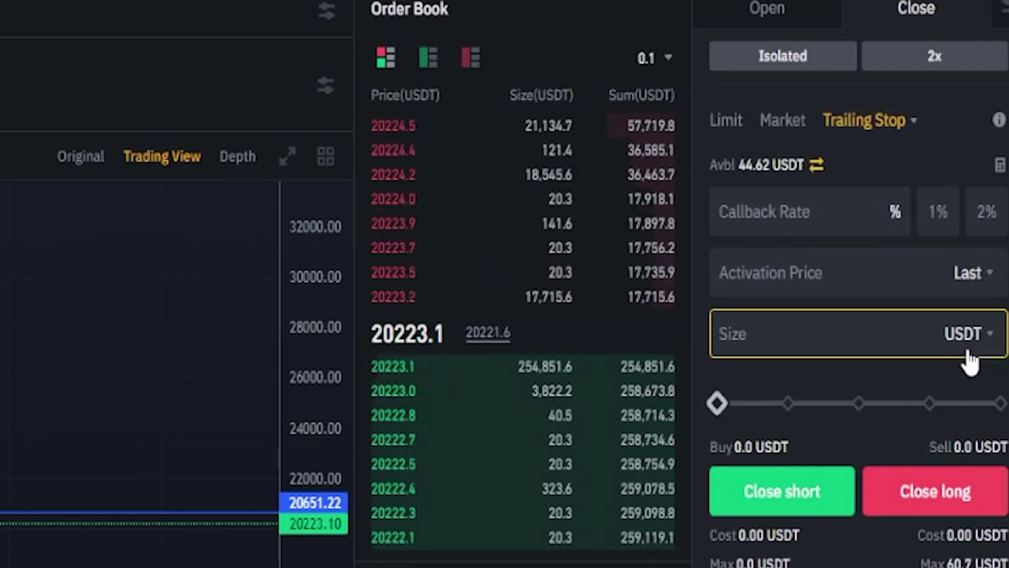
click(971, 286)
click(979, 320)
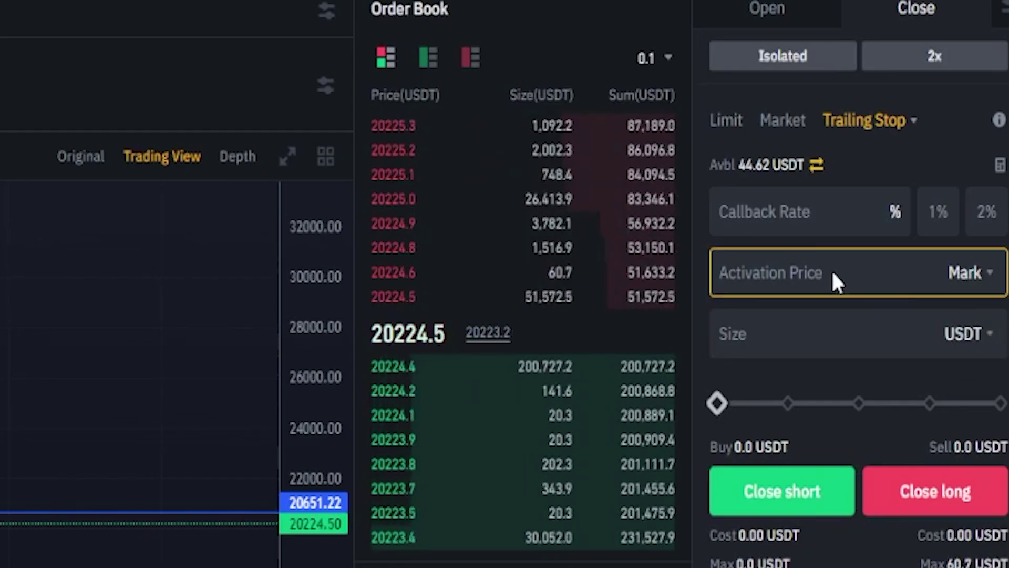
- Enter a 3% callback rate, set size to 100%, and submit Close long, which fails with Bad Gateway
click(875, 217)
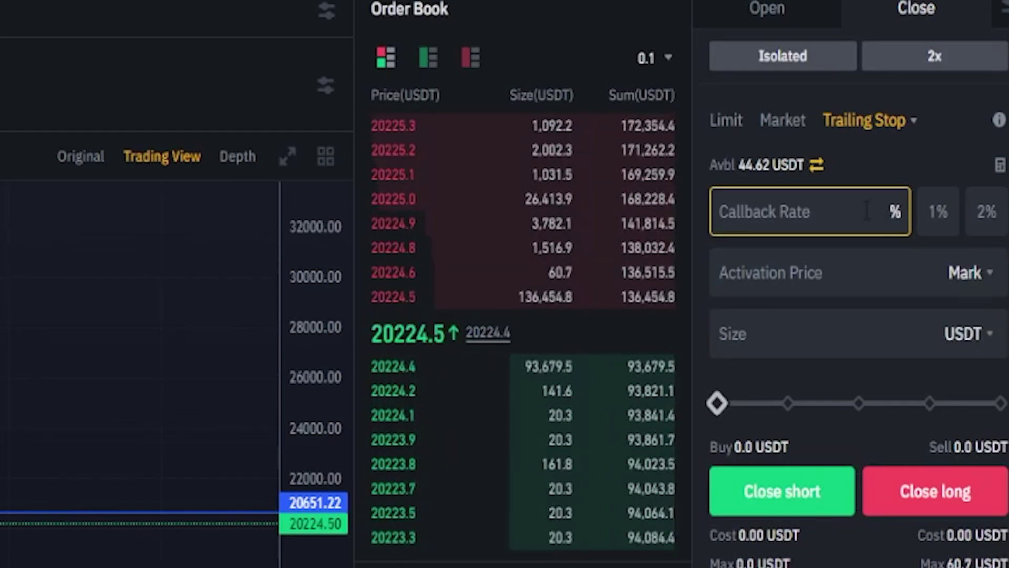
text(3)
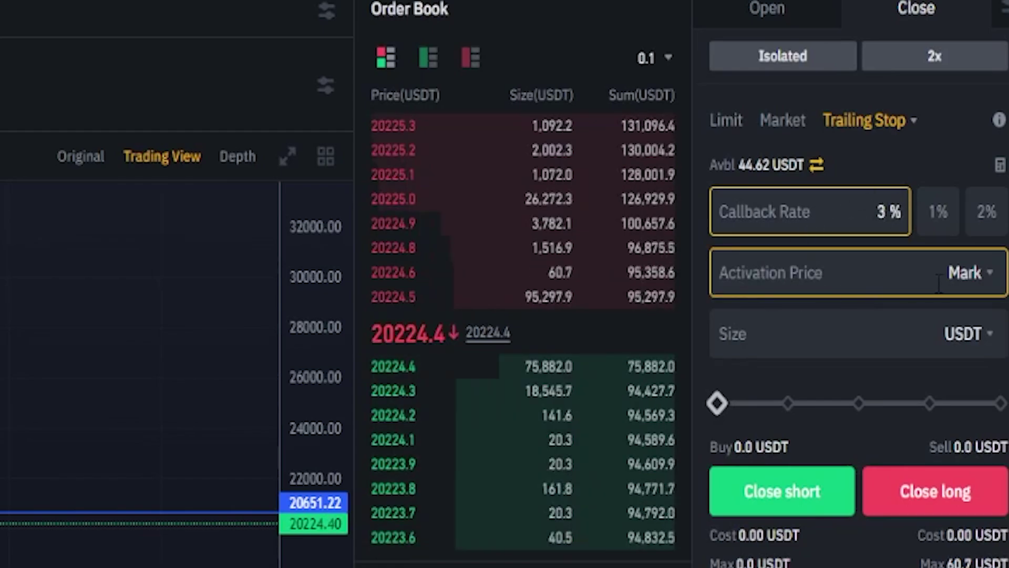
drag(719, 403, 1000, 403)
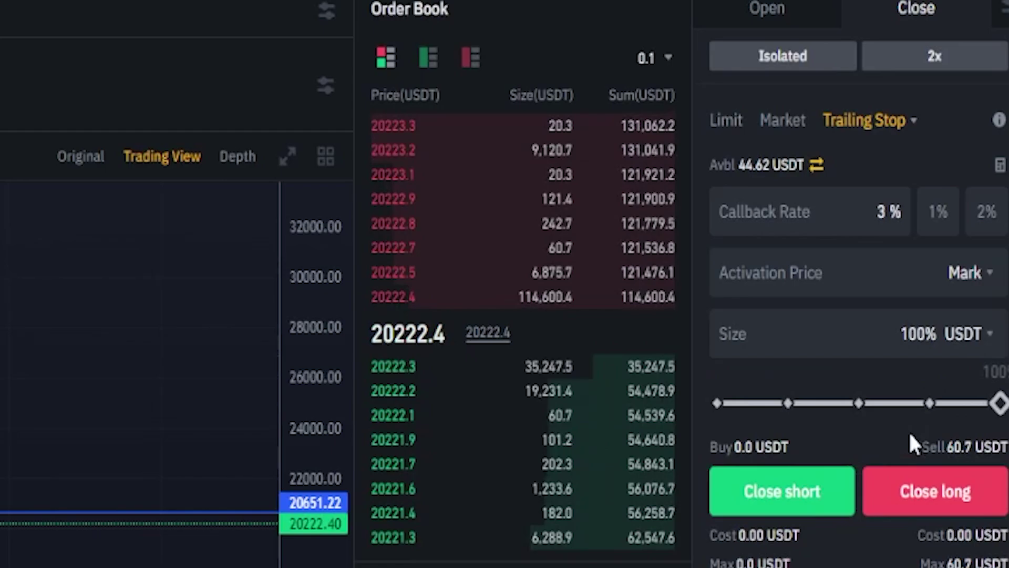
click(868, 491)
scroll(867, 263, down, 15)
mouse_move(870, 73)
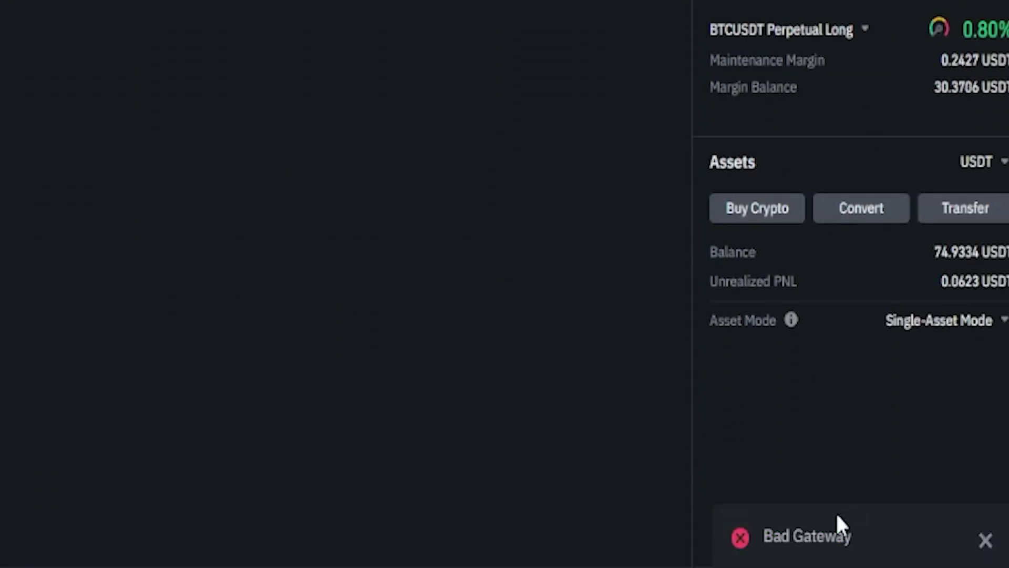
scroll(839, 523, up, 15)
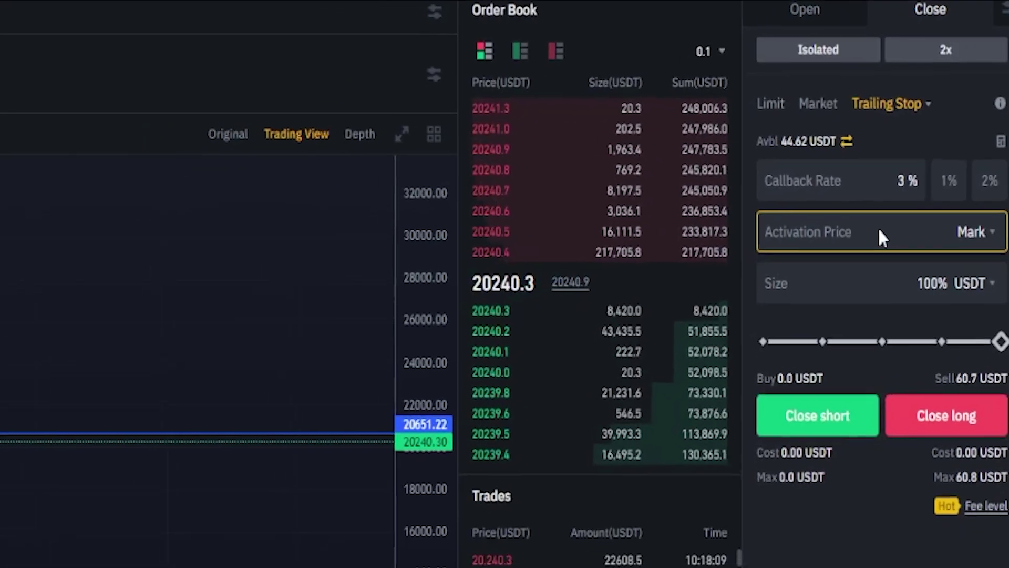
- Close the long at market from Positions, then open a 2x isolated market short at 20,238.50
click(62, 322)
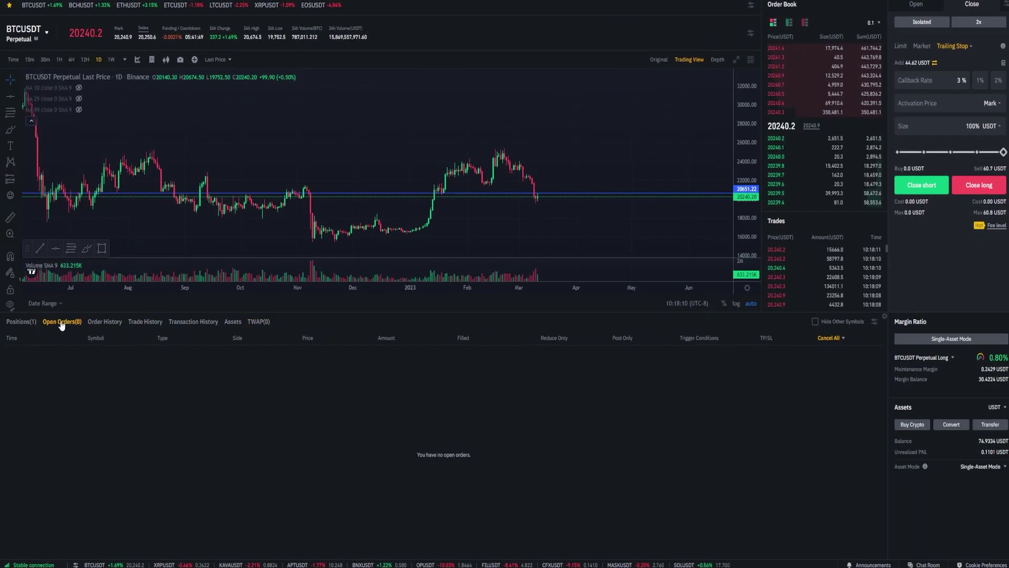
click(21, 323)
click(668, 355)
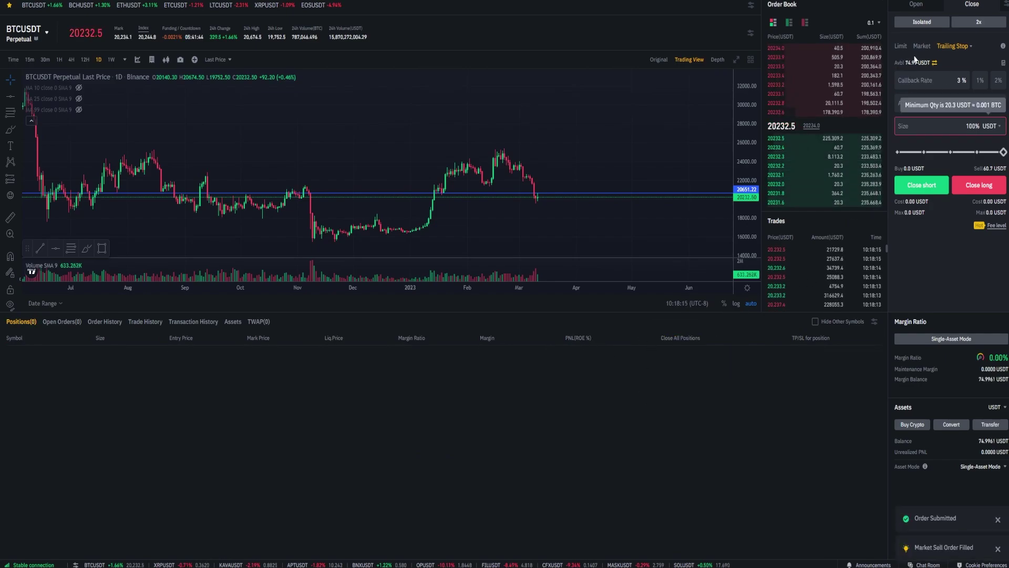
click(922, 4)
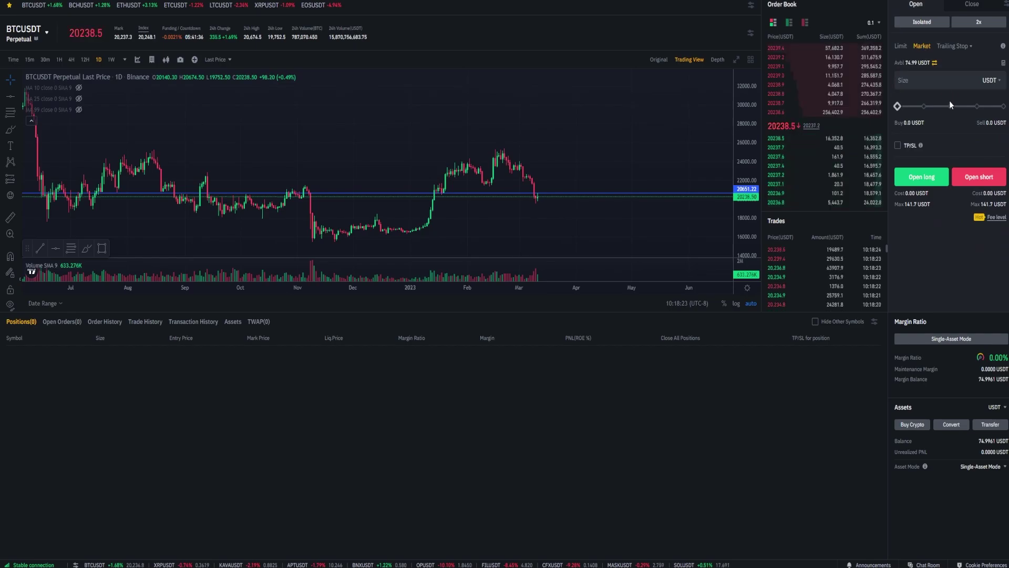
click(969, 178)
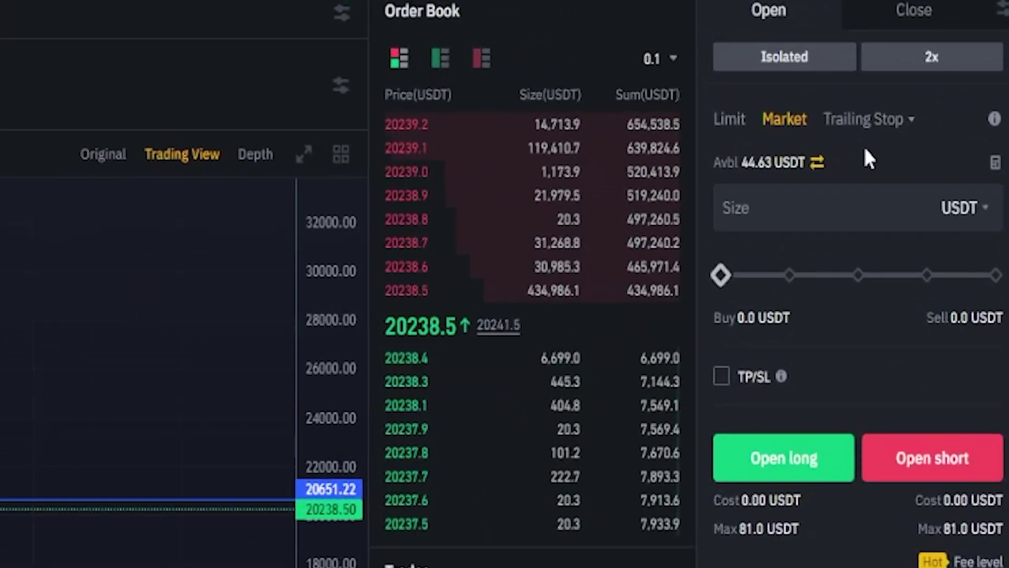
- Submit a Trailing Stop Close short for 100% with 3% callback and 20200 activation price
click(892, 9)
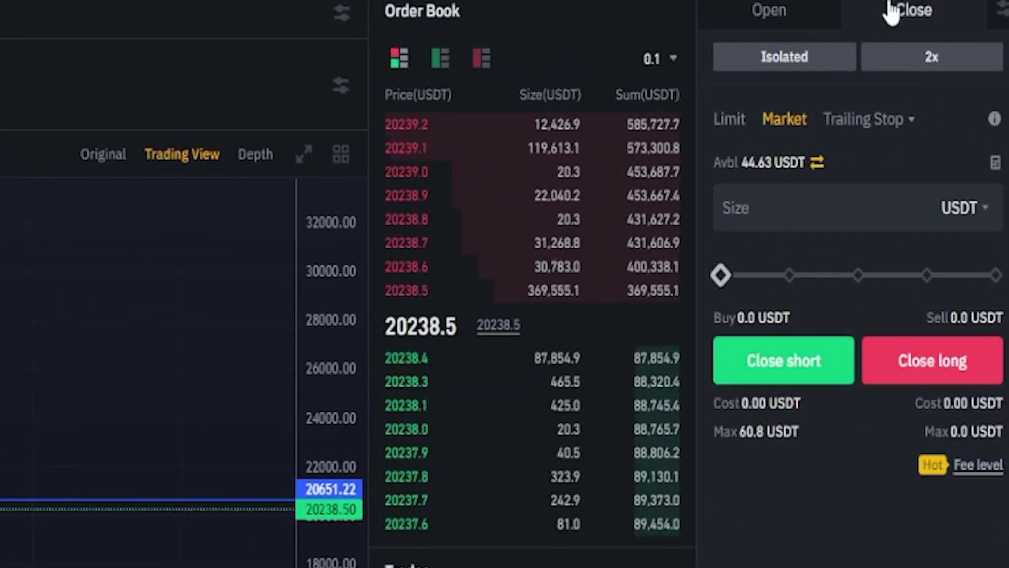
click(852, 126)
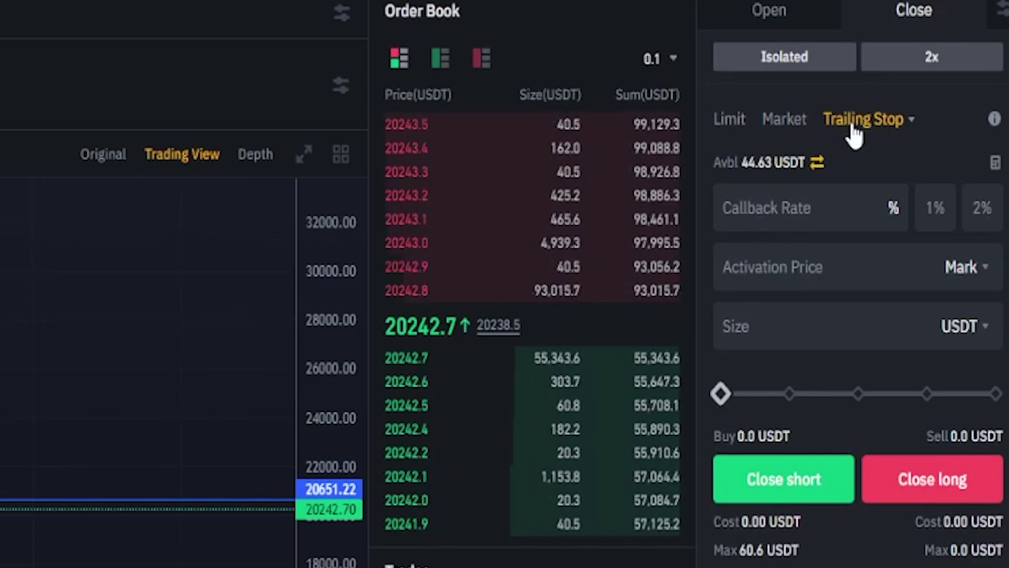
click(860, 208)
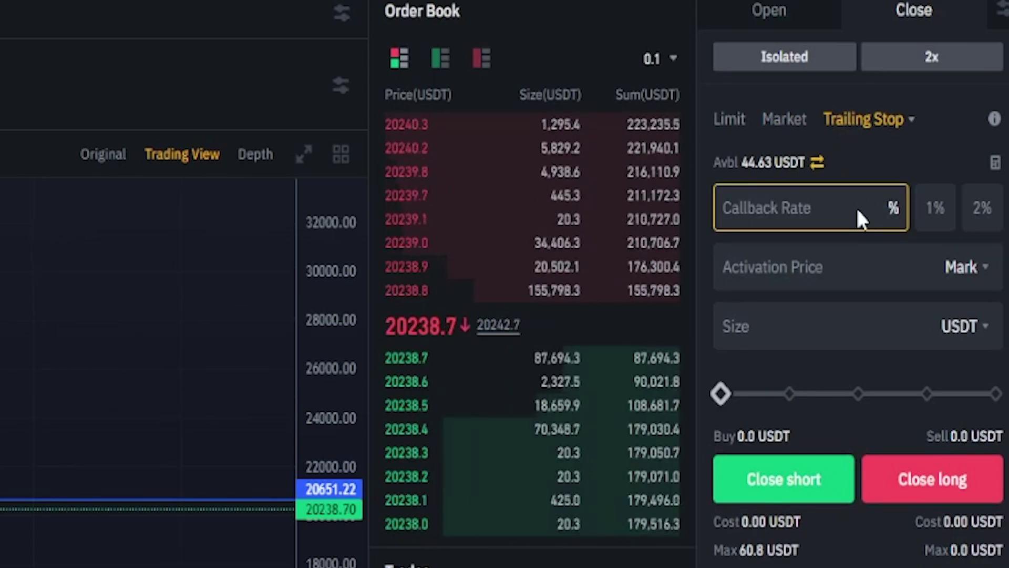
text(3)
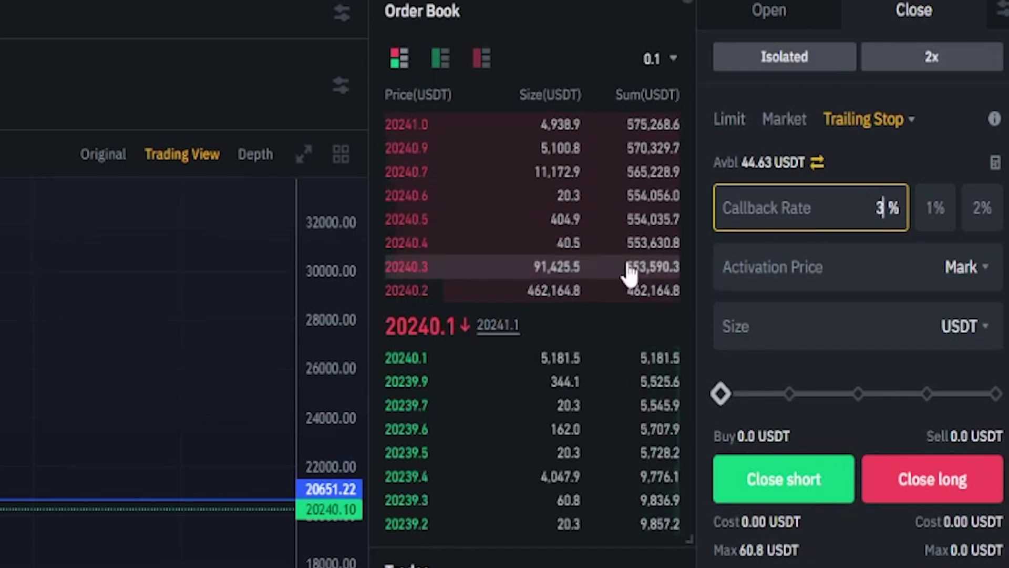
drag(386, 326, 408, 326)
key(ctrl+c)
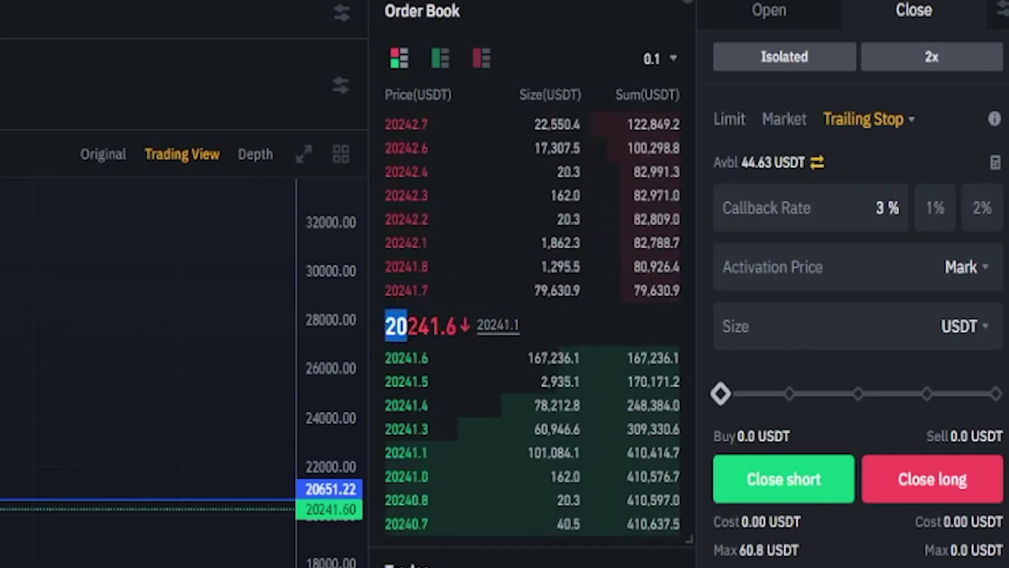
click(840, 276)
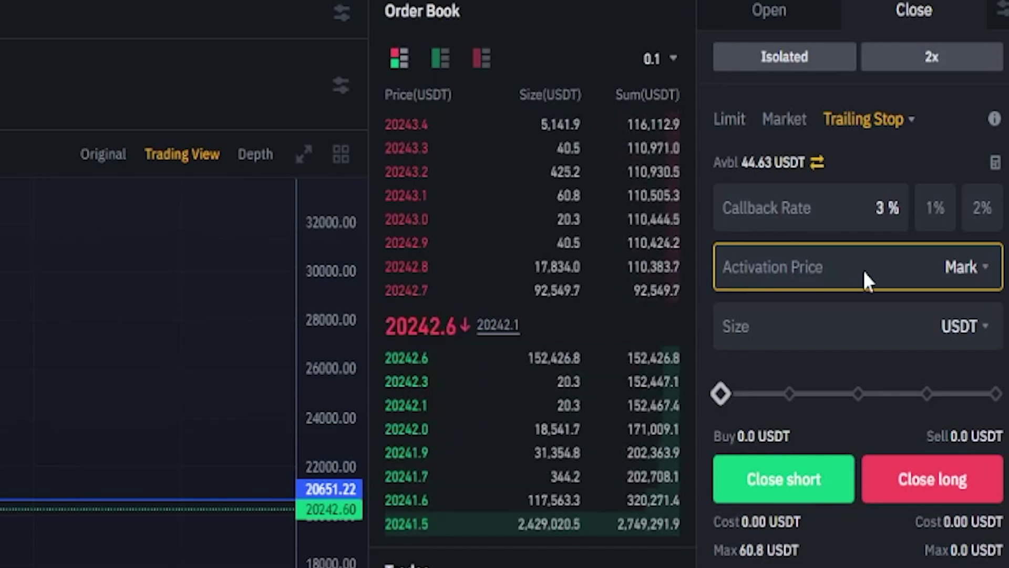
key(ctrl+v)
text(200)
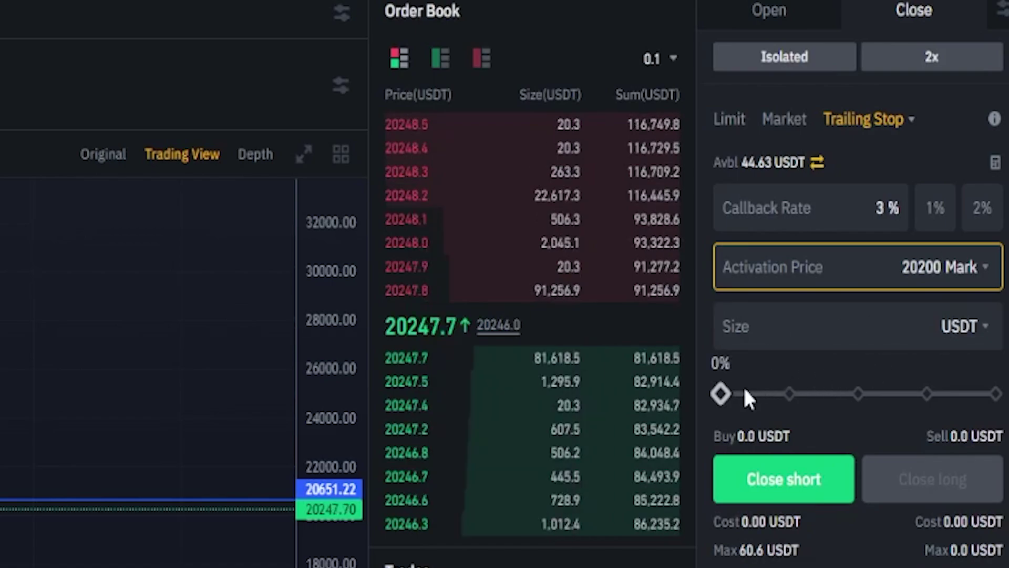
drag(720, 393, 995, 393)
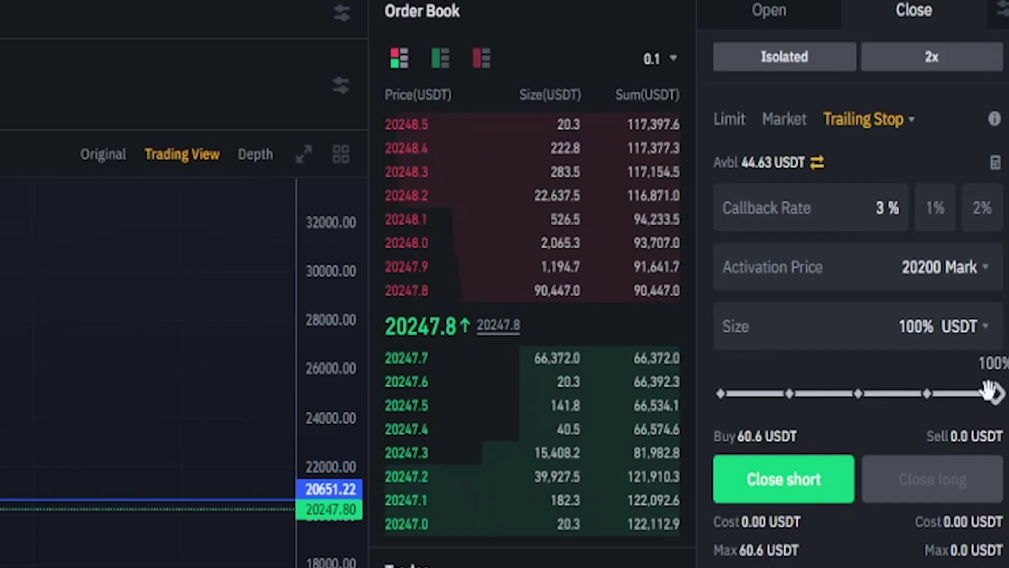
click(766, 481)
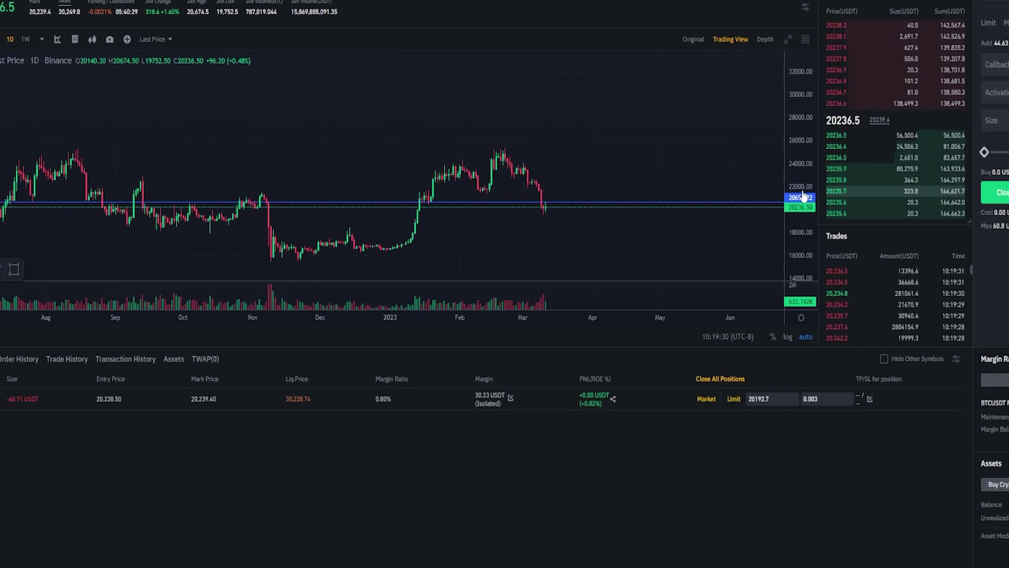
- Draw yellow downward arcs after the last candle toward the activation level, undoing stray strokes
mouse_move(566, 232)
mouse_down()
mouse_move(588, 230)
mouse_move(588, 243)
mouse_up()
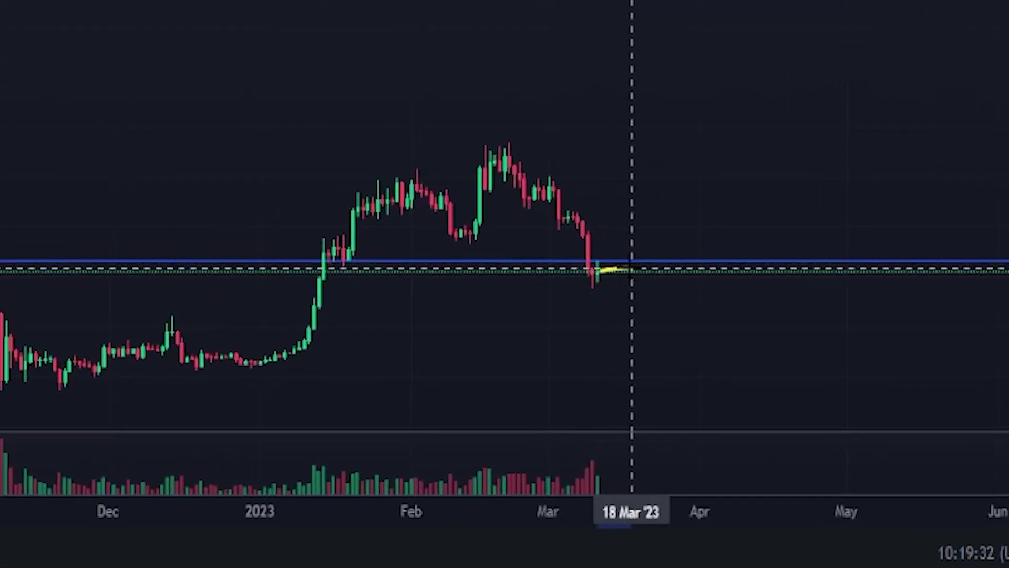
mouse_move(632, 289)
mouse_down()
mouse_move(648, 293)
mouse_move(631, 286)
mouse_move(622, 301)
mouse_move(651, 287)
mouse_up()
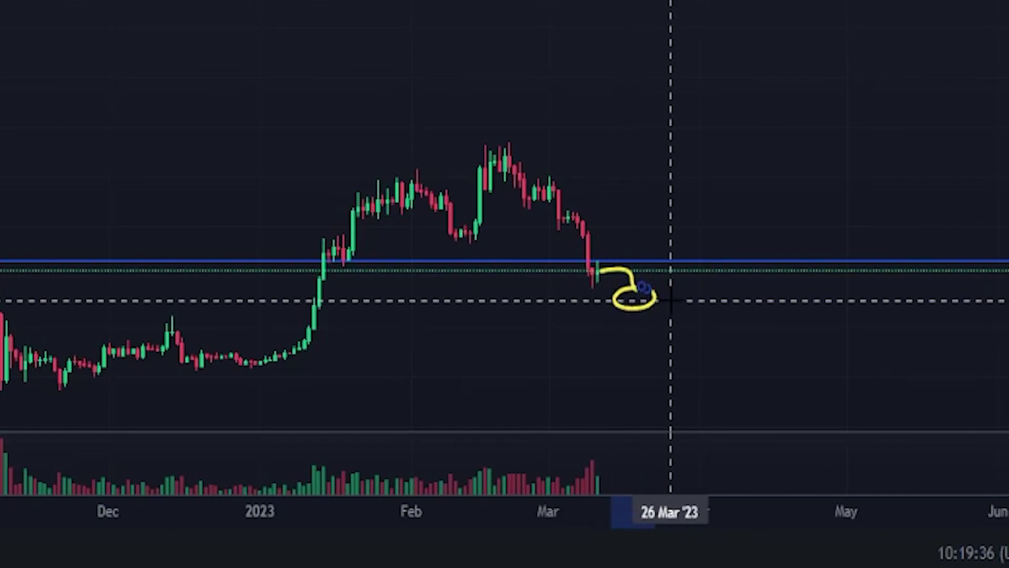
key(ctrl+z)
key(ctrl+z)
mouse_move(631, 287)
mouse_down()
mouse_move(669, 331)
mouse_move(681, 397)
mouse_up()
mouse_move(655, 272)
mouse_down()
mouse_move(680, 307)
mouse_move(694, 371)
mouse_move(679, 394)
mouse_move(693, 354)
mouse_move(712, 354)
mouse_move(700, 343)
mouse_move(680, 358)
mouse_move(723, 363)
mouse_move(700, 361)
mouse_up()
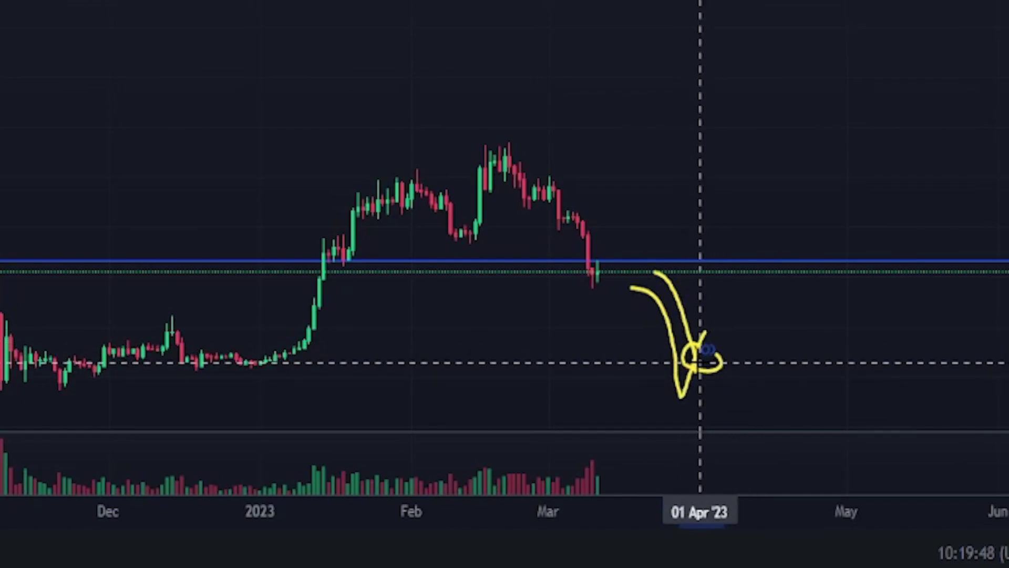
key(ctrl+z)
key(ctrl+z)
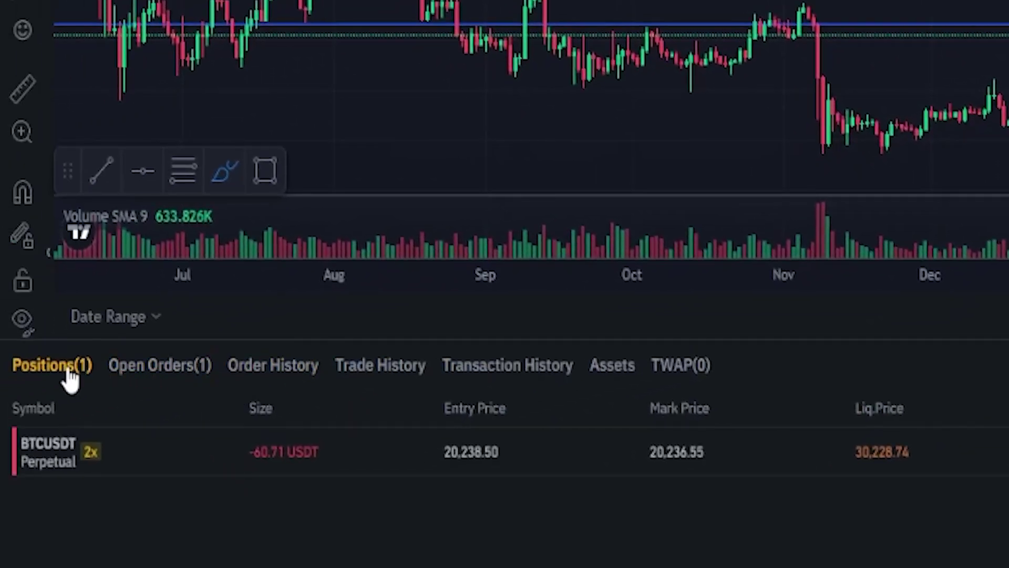
- Cancel the trailing-stop close-short order from Open Orders, leaving the 2x BTCUSDT short open
click(139, 374)
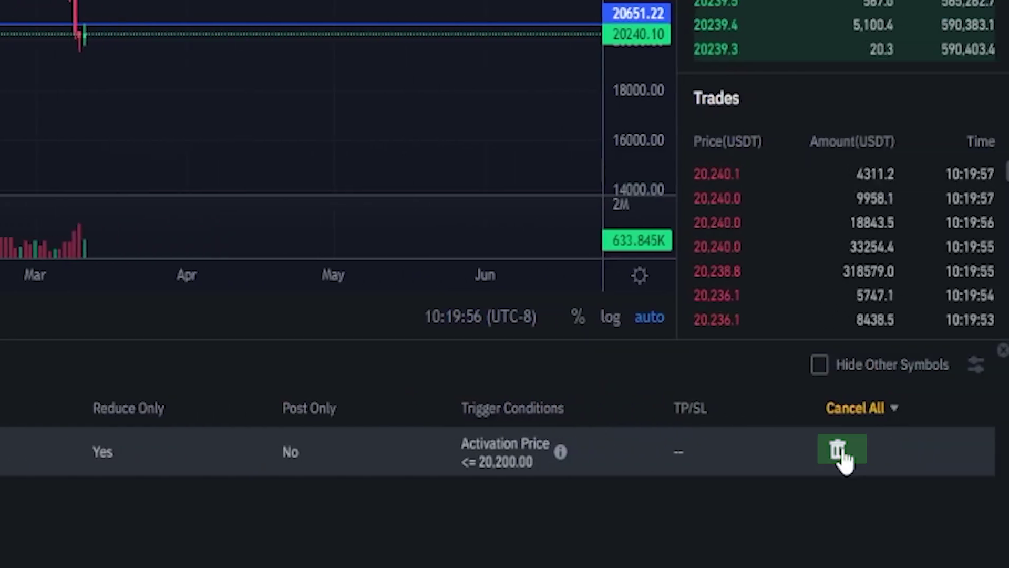
click(841, 456)
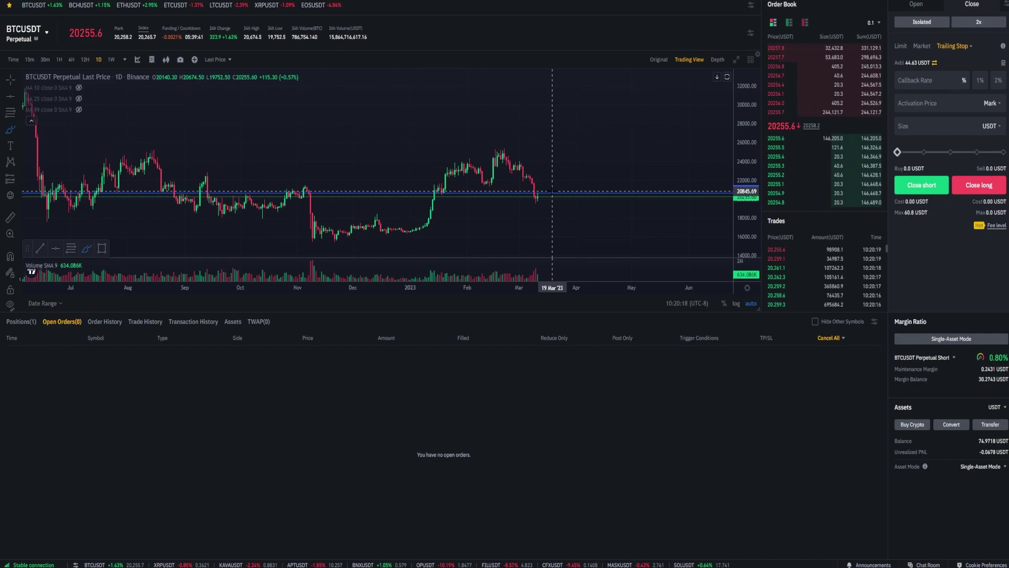
scroll(552, 192, down, 4)
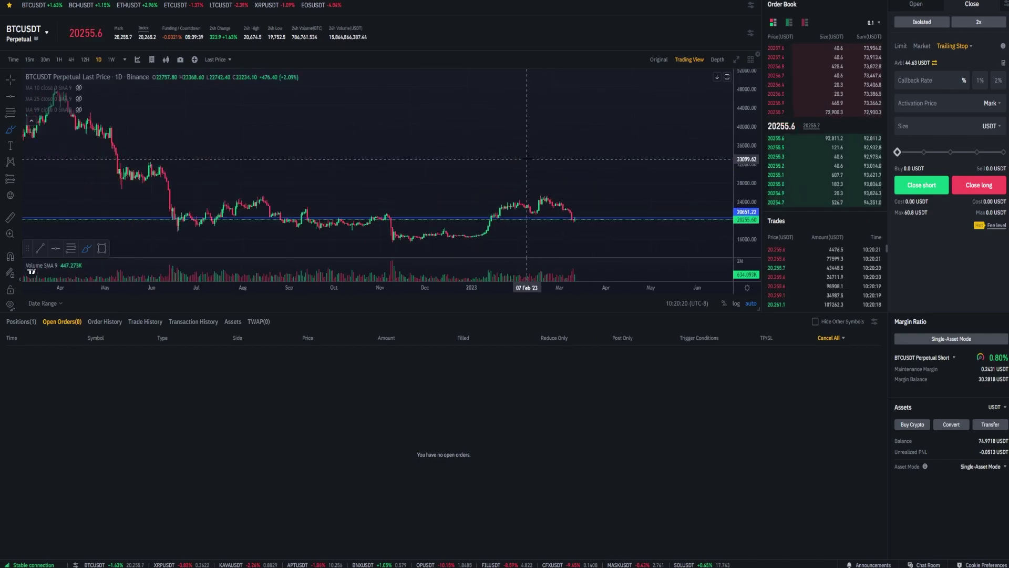